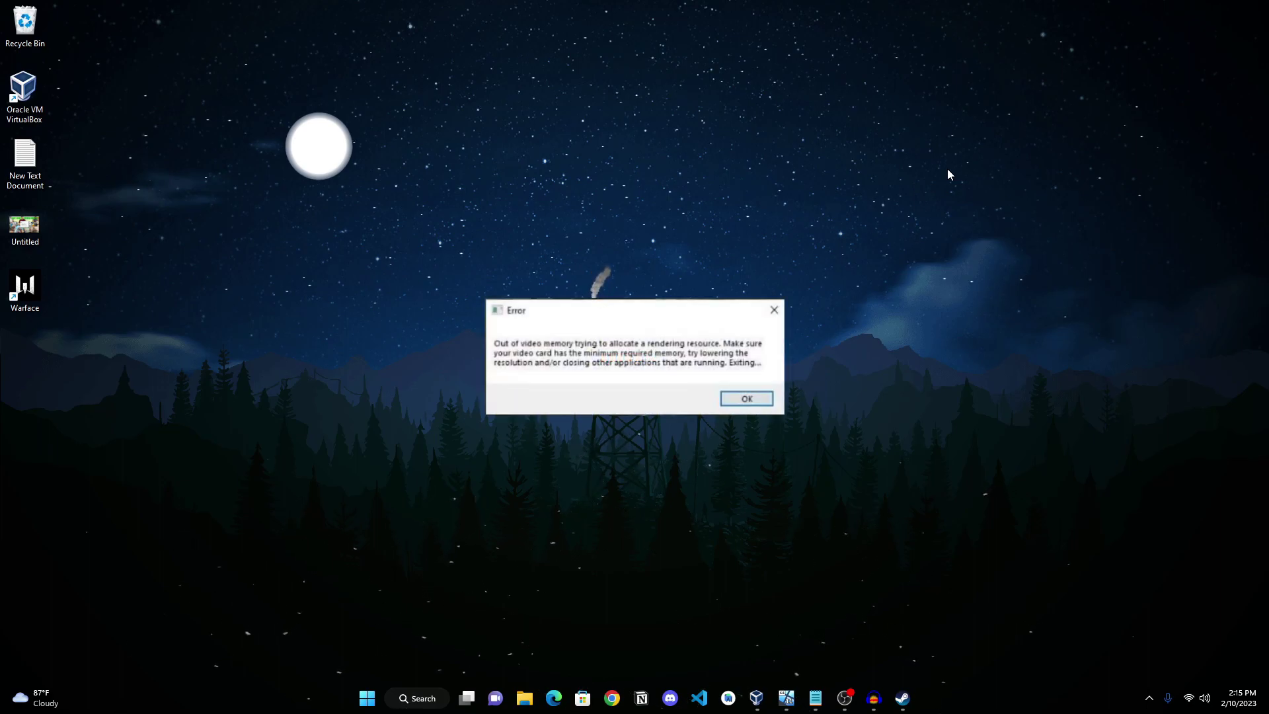
- Dismiss the out-of-video-memory error and try to open NVIDIA Control Panel from the desktop's extended options
{"action": "key", "text": "Return"}
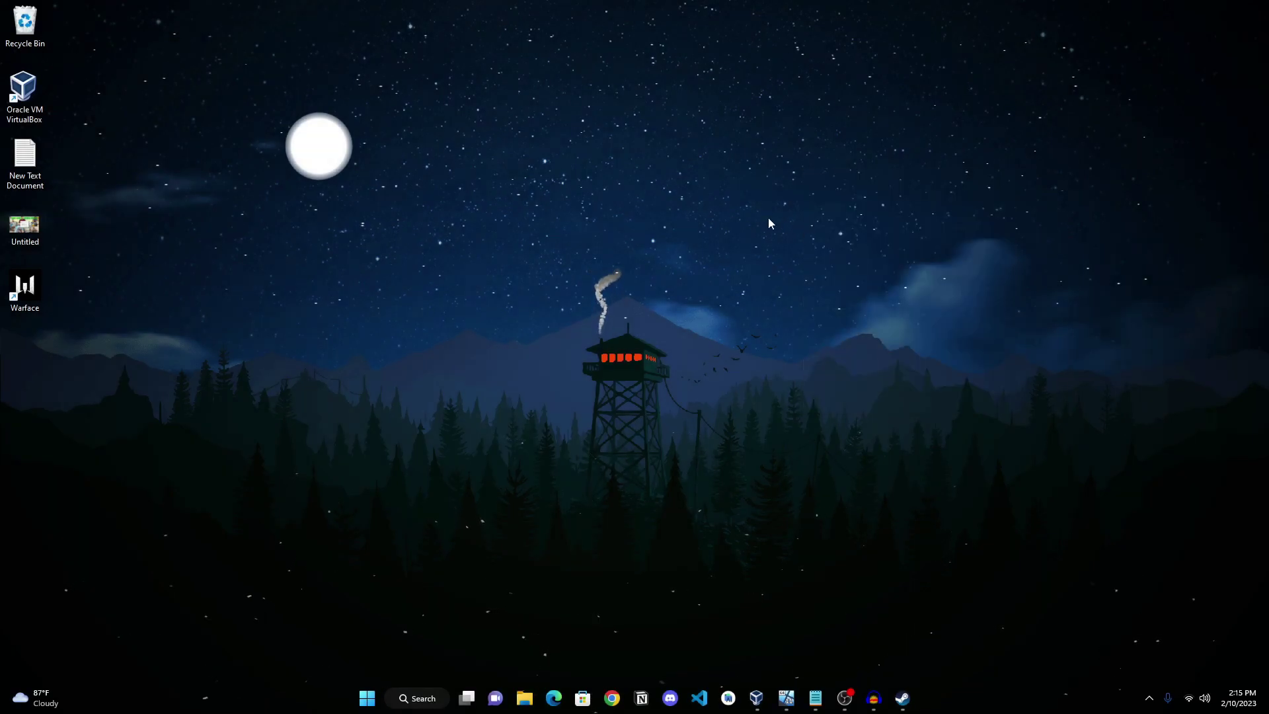
{"action": "right_click", "coordinate": [634, 201]}
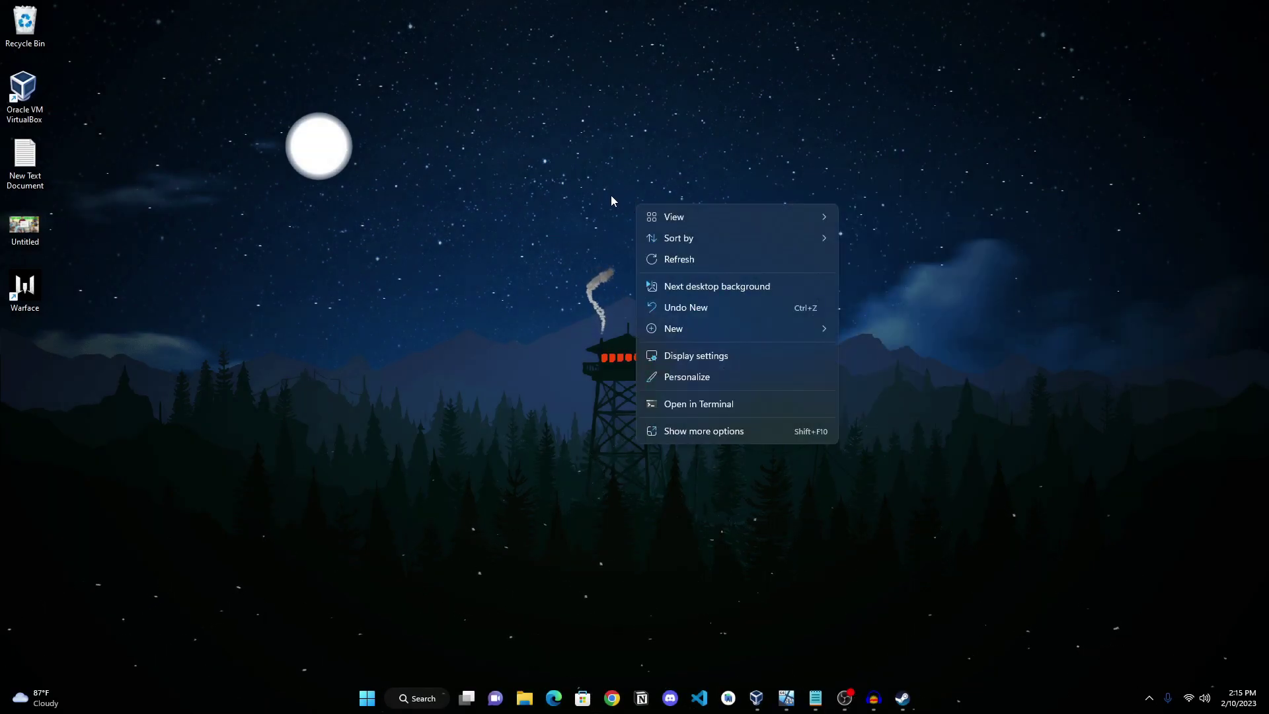
{"action": "left_click", "coordinate": [695, 431]}
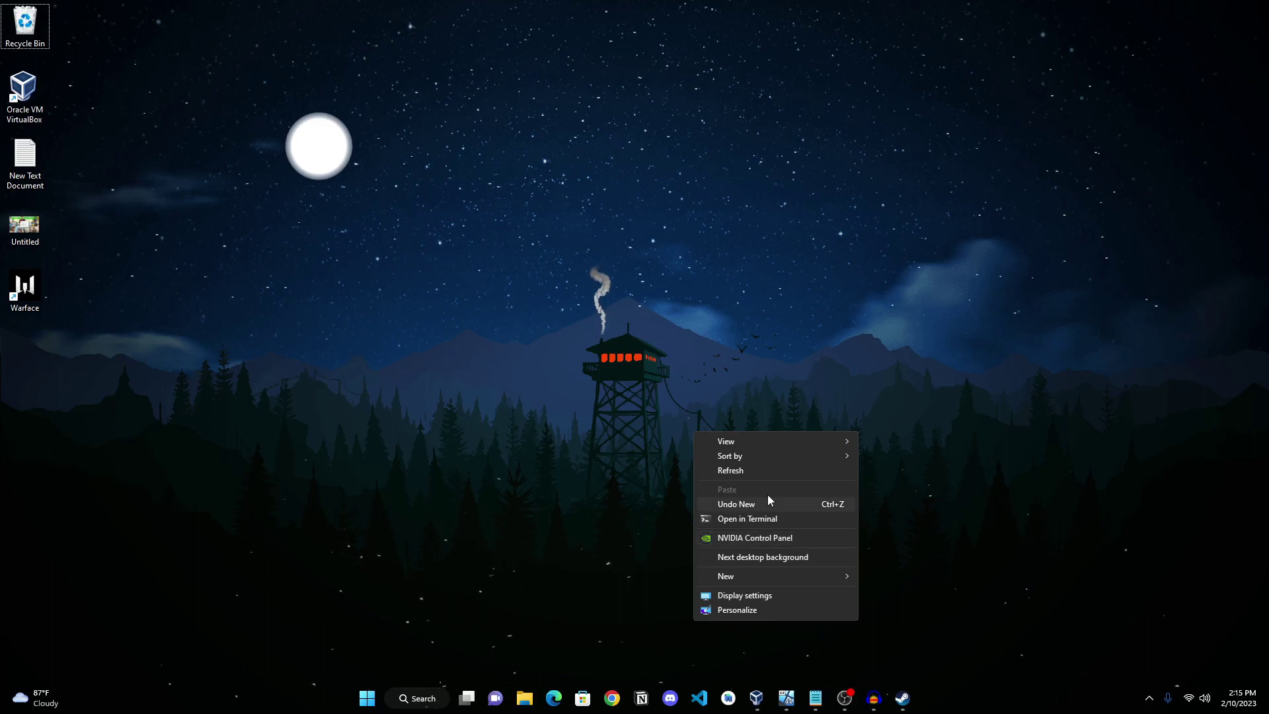
{"action": "left_click", "coordinate": [743, 537]}
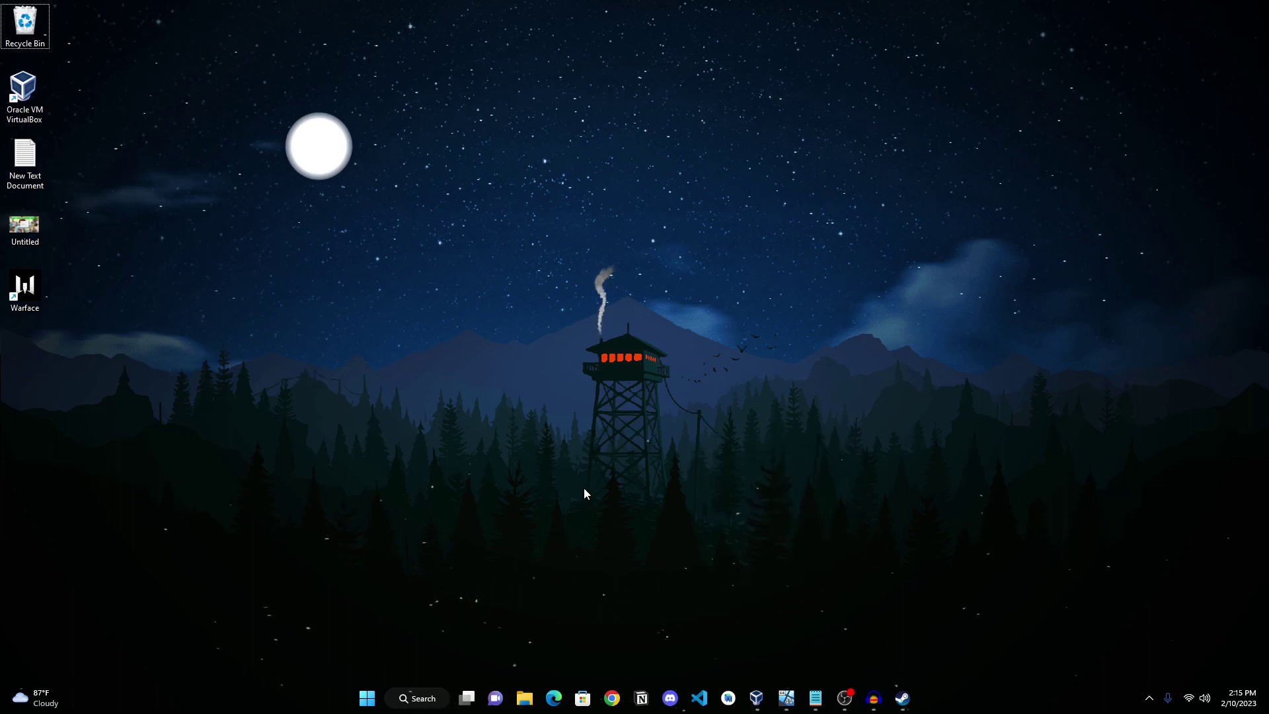
- Switch to Chrome, search the web for "nvidia driver" and open NVIDIA's Official GeForce Drivers page
{"action": "left_click", "coordinate": [611, 699]}
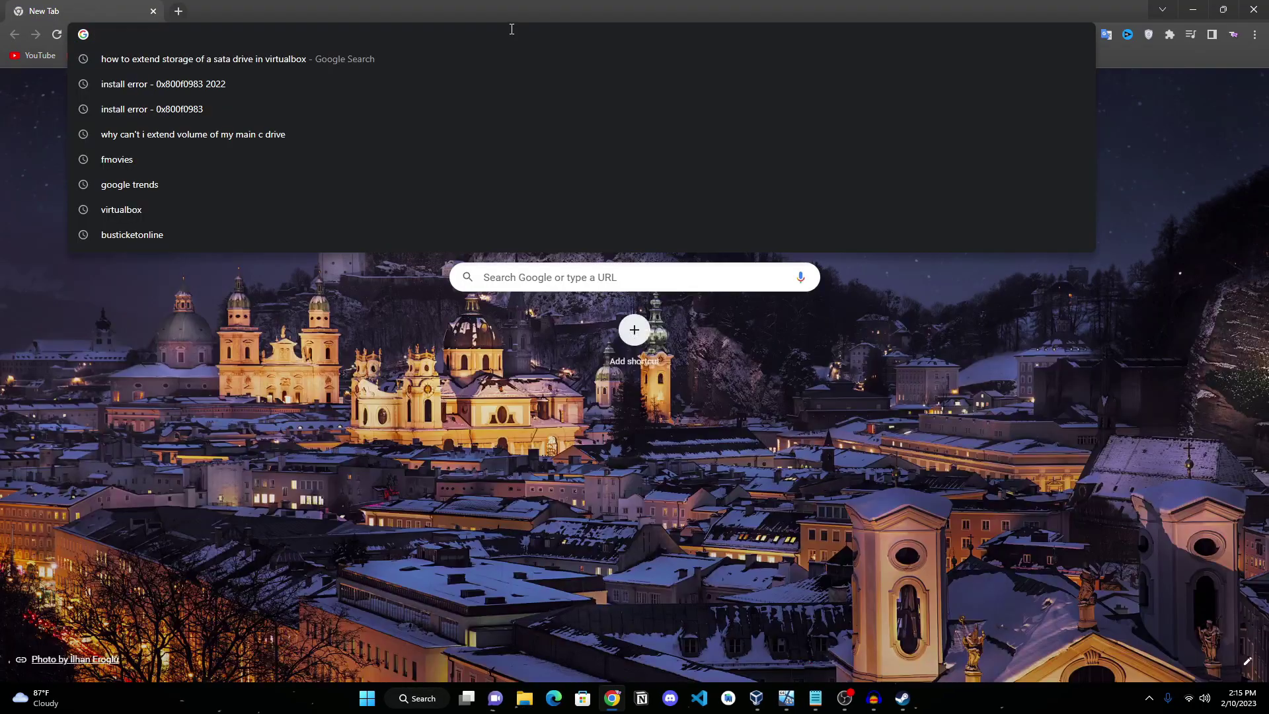
{"action": "type", "text": "nvidia"}
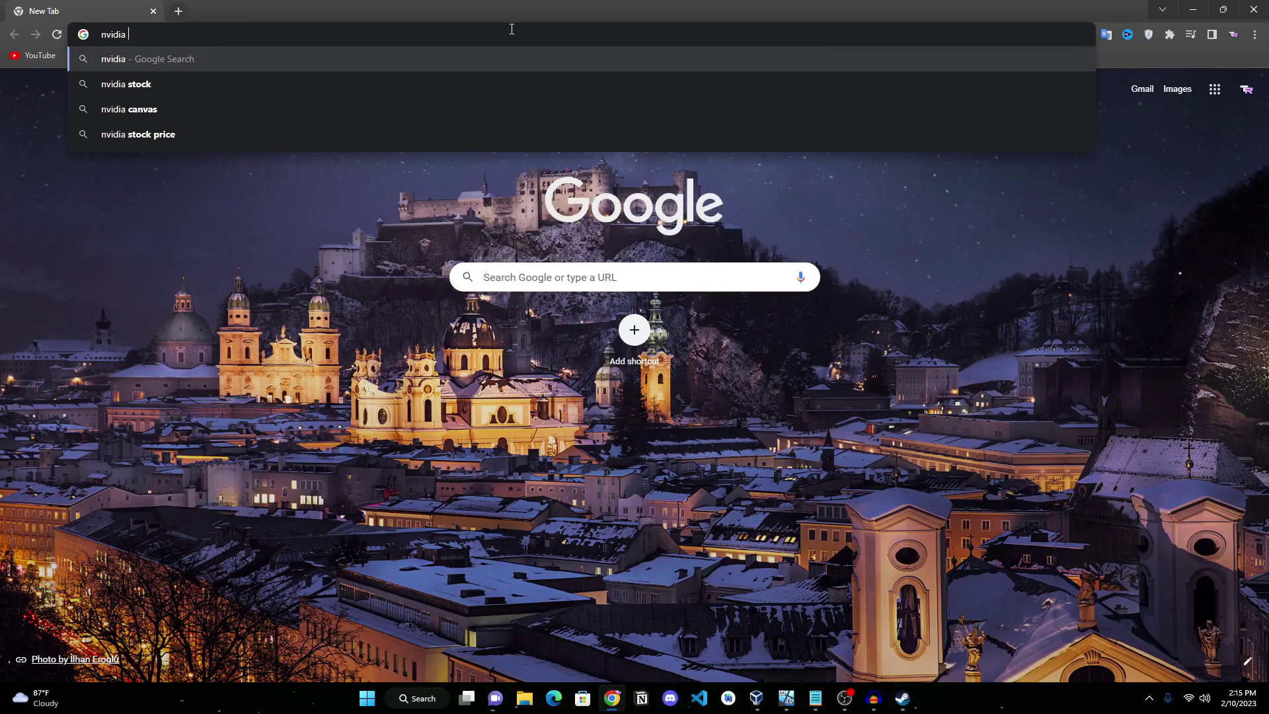
{"action": "type", "text": " driver"}
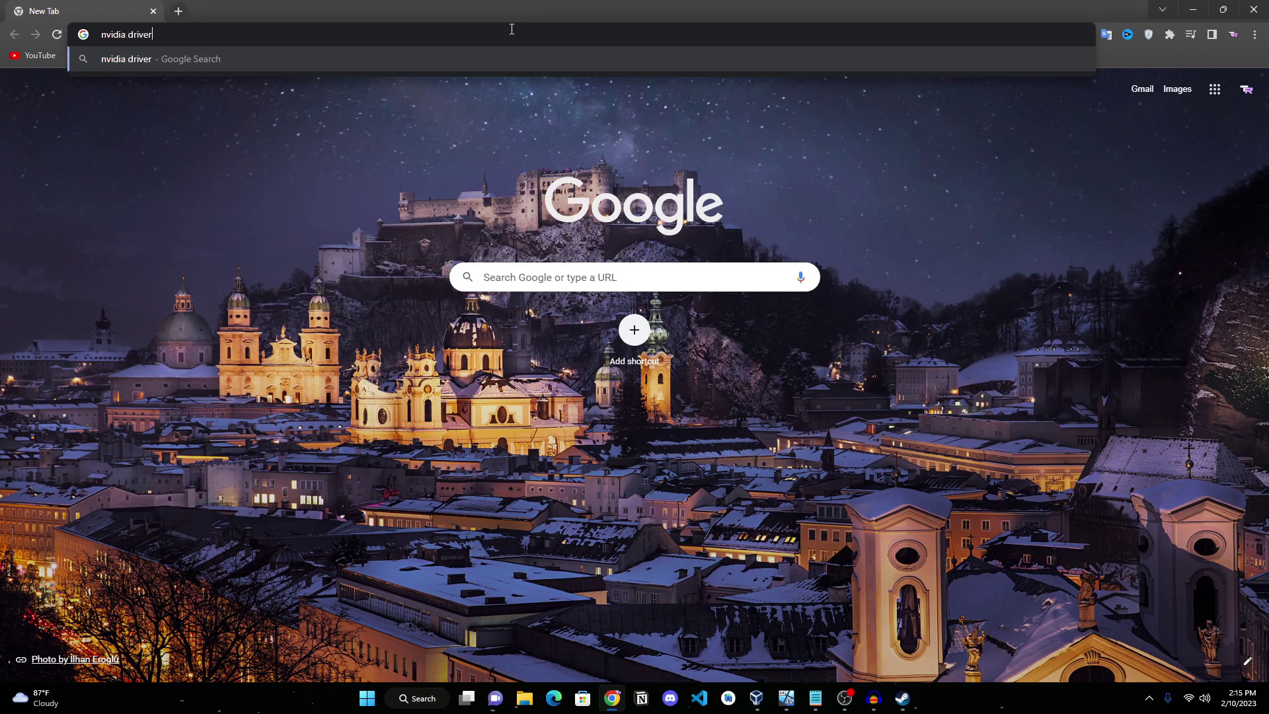
{"action": "key", "text": "Return"}
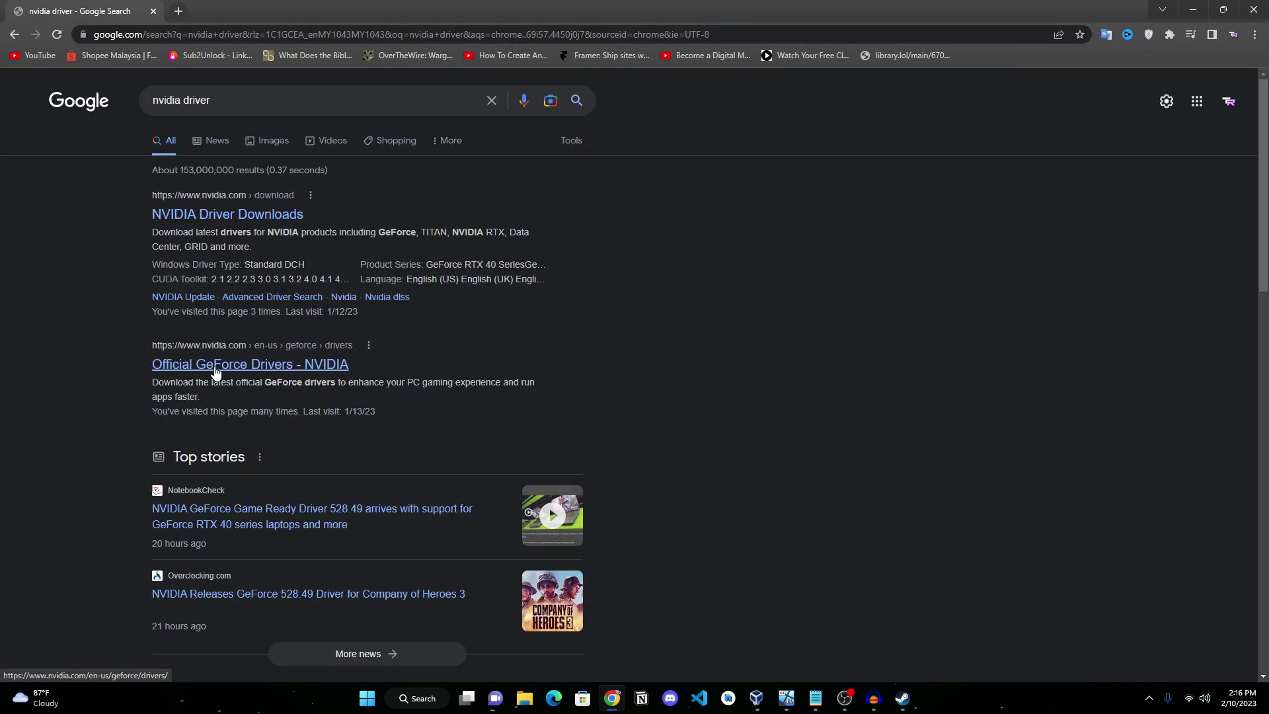
{"action": "left_click", "coordinate": [248, 363]}
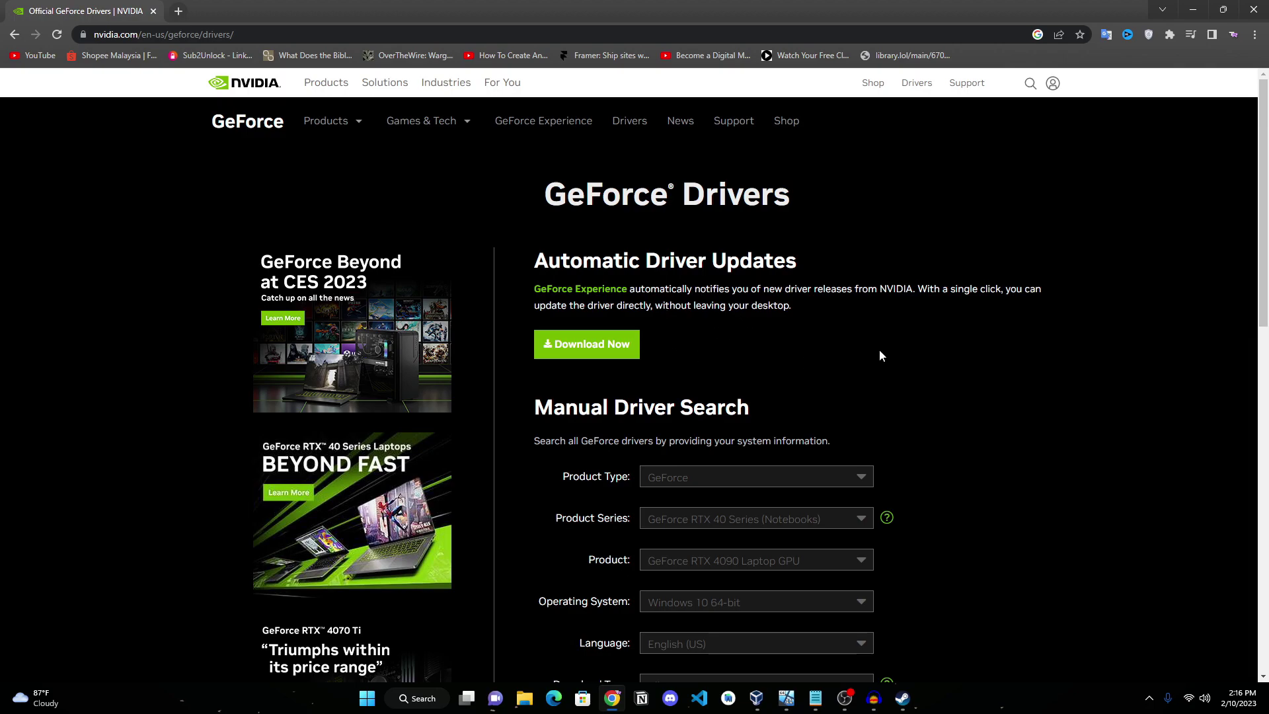
- Examine the Manual Driver Search form, including its Product Type choices and the remaining search criteria
{"action": "scroll", "coordinate": [860, 345], "scroll_direction": "down", "scroll_amount": 1}
{"action": "left_click", "coordinate": [759, 416]}
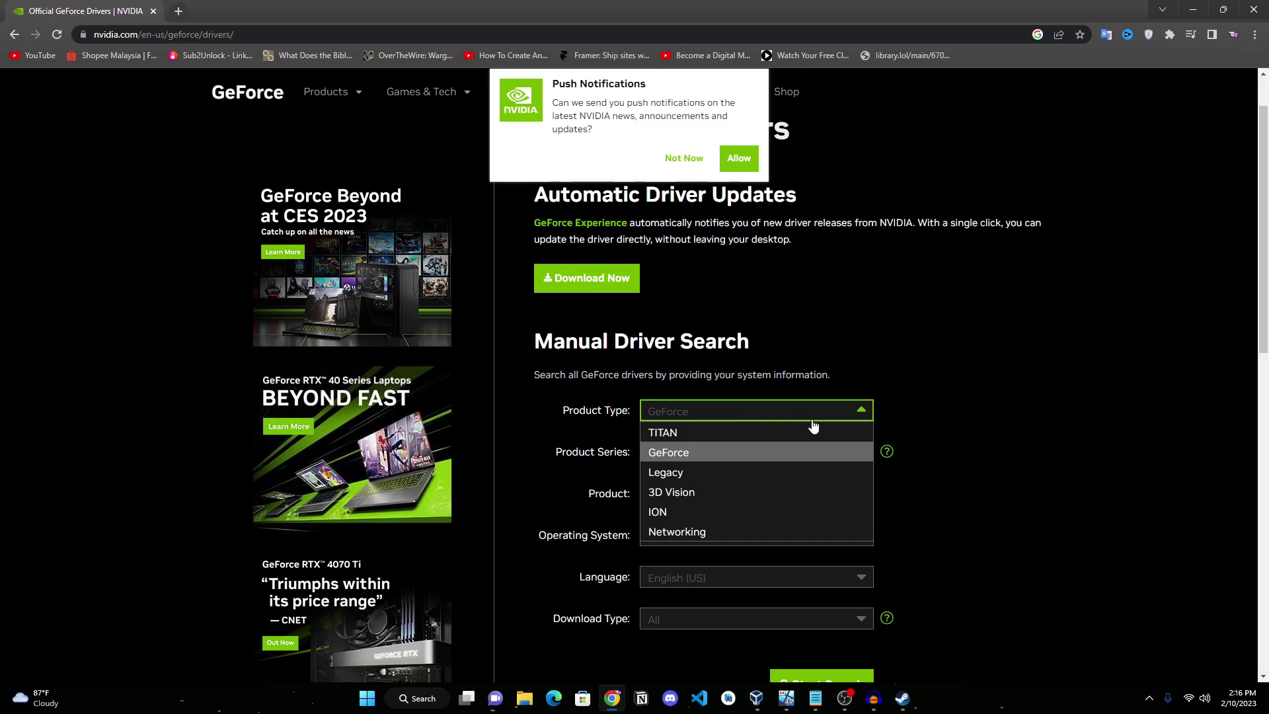
{"action": "left_click", "coordinate": [902, 429]}
{"action": "scroll", "coordinate": [842, 536], "scroll_direction": "down", "scroll_amount": 3}
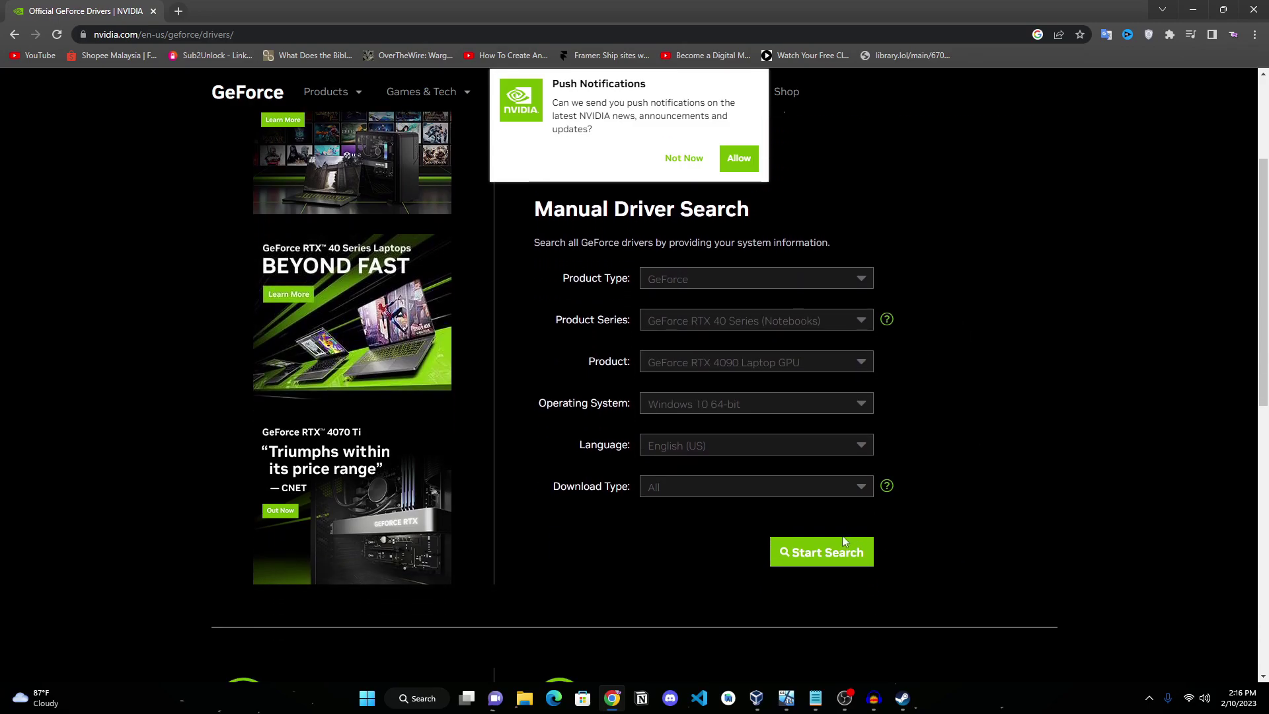
{"action": "scroll", "coordinate": [827, 550], "scroll_direction": "down", "scroll_amount": 1}
{"action": "scroll", "coordinate": [965, 522], "scroll_direction": "up", "scroll_amount": 5}
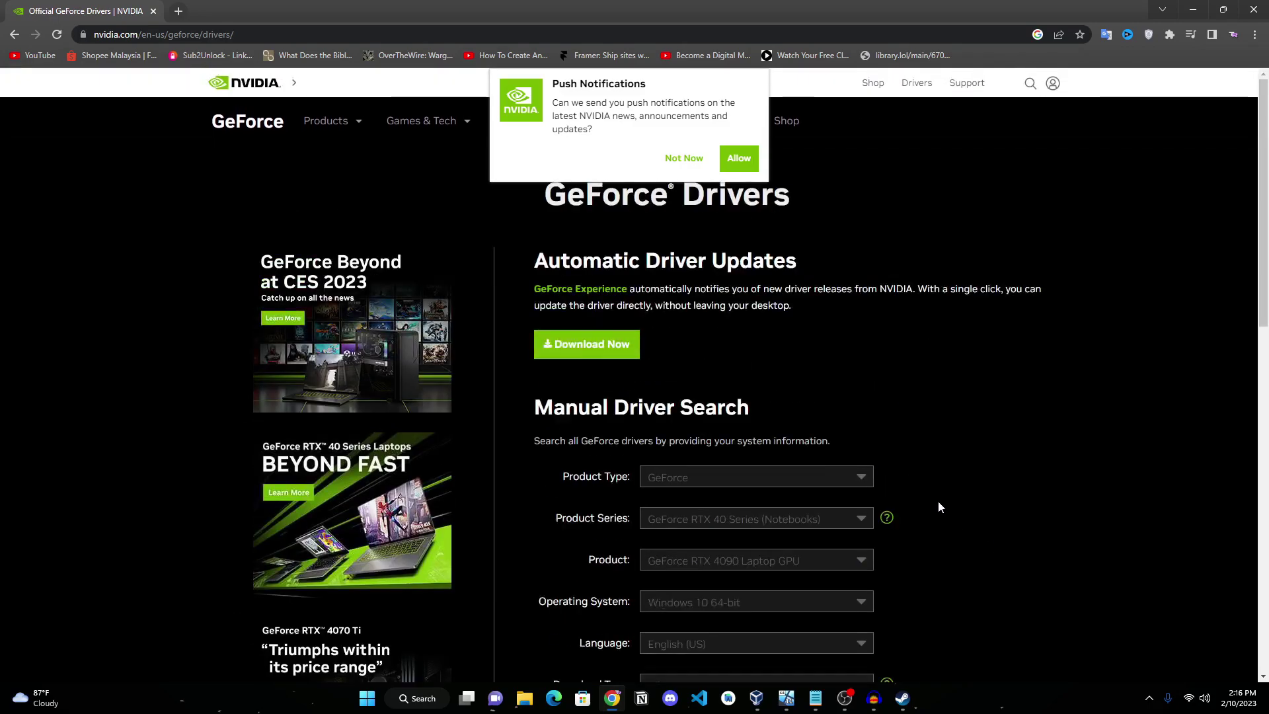
- Search the web for "amd radeon driver" and open the AMD Drivers and Support page
{"action": "left_click", "coordinate": [415, 34]}
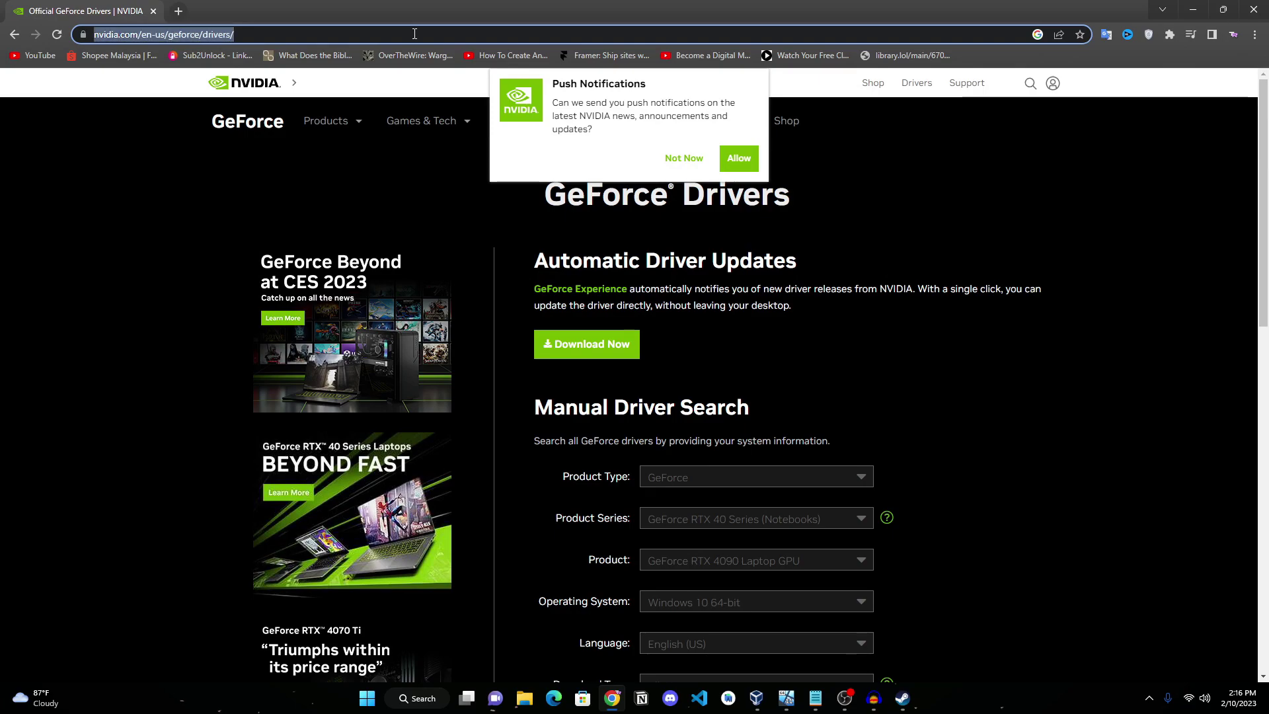
{"action": "type", "text": "amd rad"}
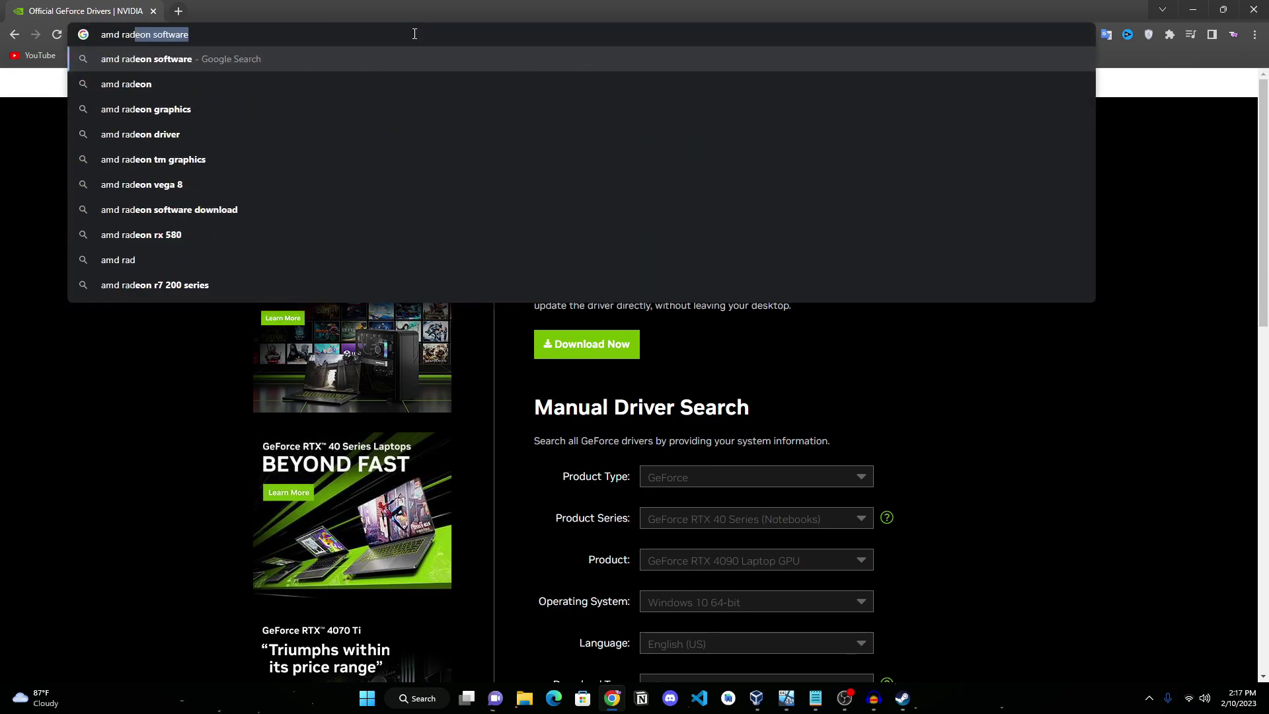
{"action": "type", "text": "eon driver"}
{"action": "key", "text": "Return"}
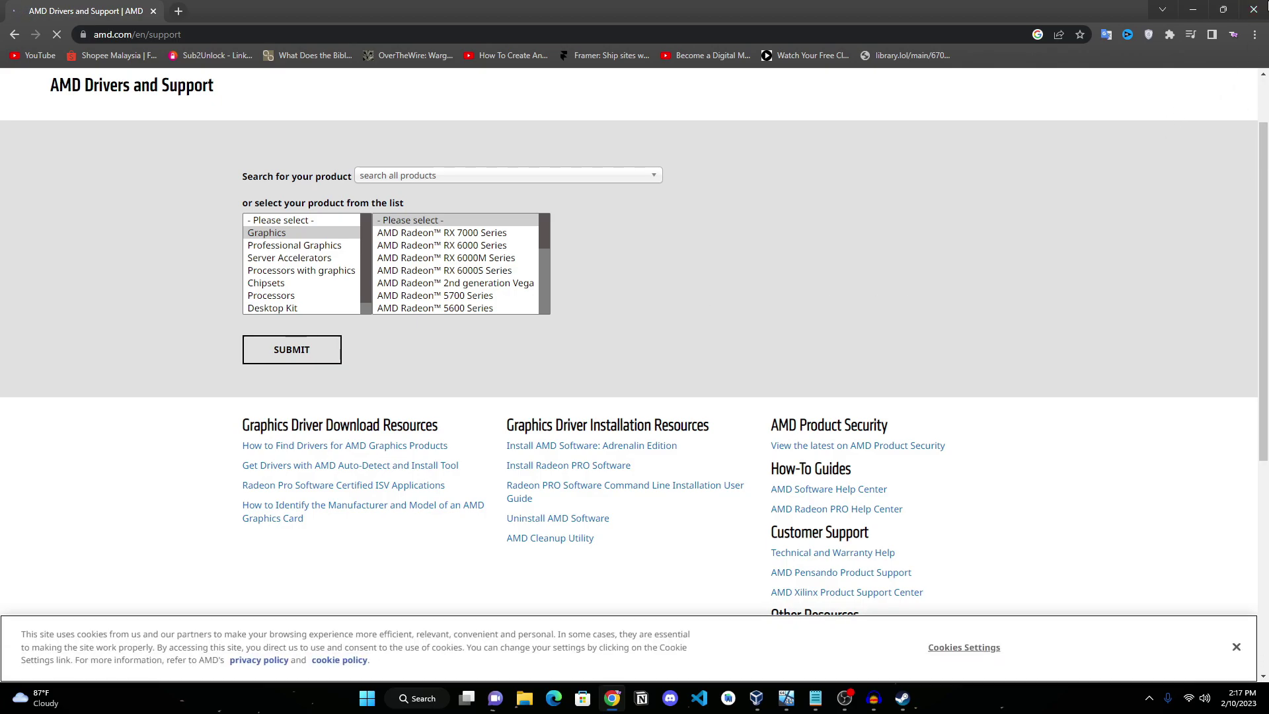
- Close the browser and refresh the desktop
{"action": "left_click", "coordinate": [1254, 8]}
{"action": "right_click", "coordinate": [851, 180]}
{"action": "left_click", "coordinate": [883, 231]}
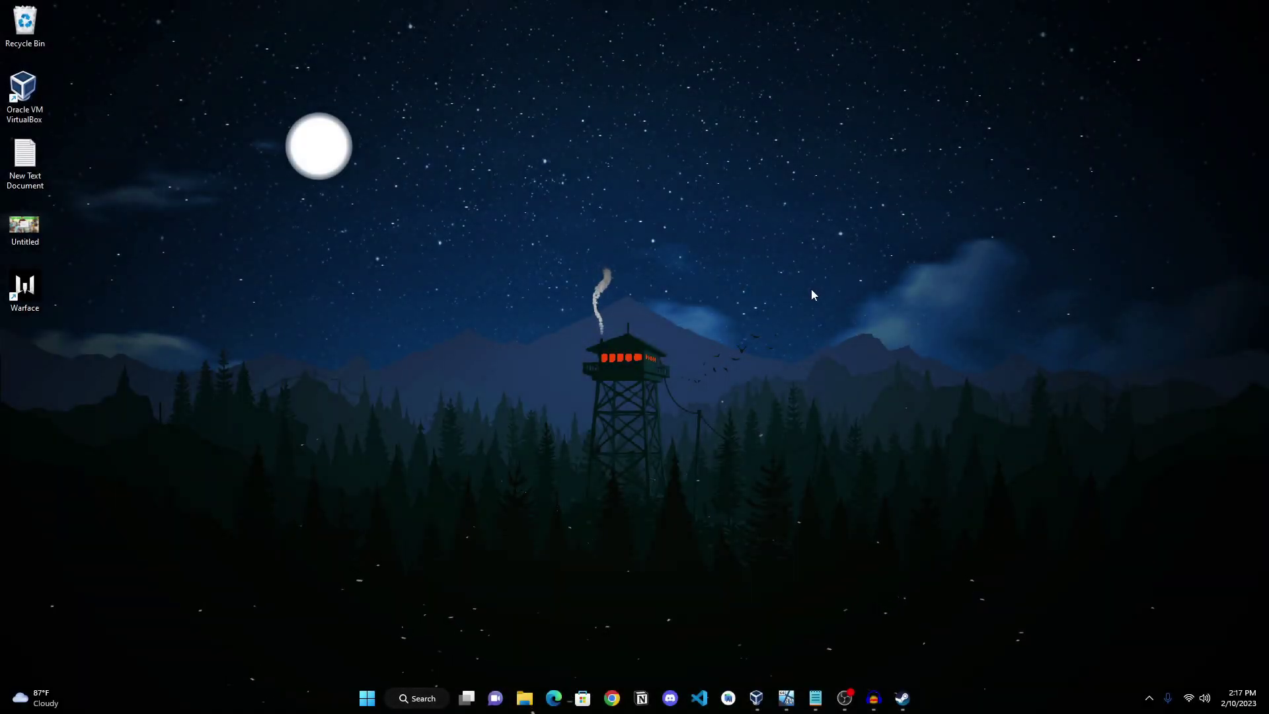
- Switch to Steam and view Warface's Local Files properties, where the game file integrity check is offered, then close them
{"action": "left_click", "coordinate": [903, 699]}
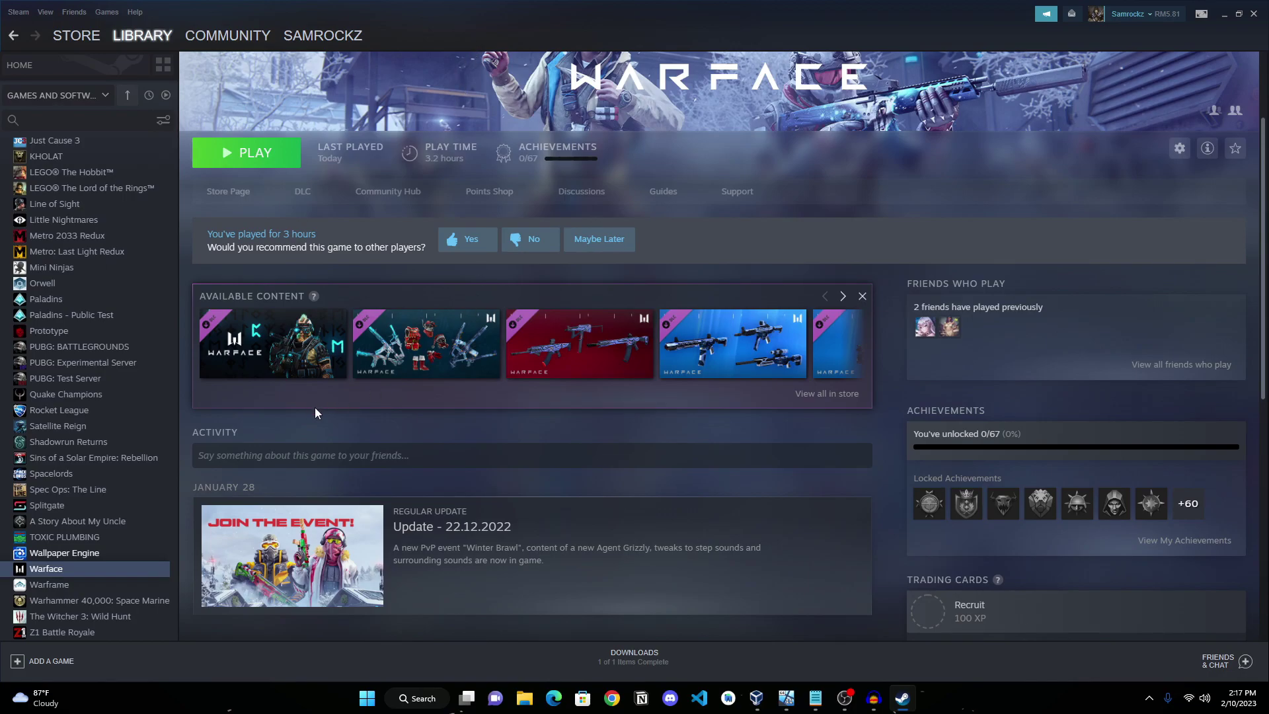
{"action": "scroll", "coordinate": [286, 408], "scroll_direction": "up", "scroll_amount": 2}
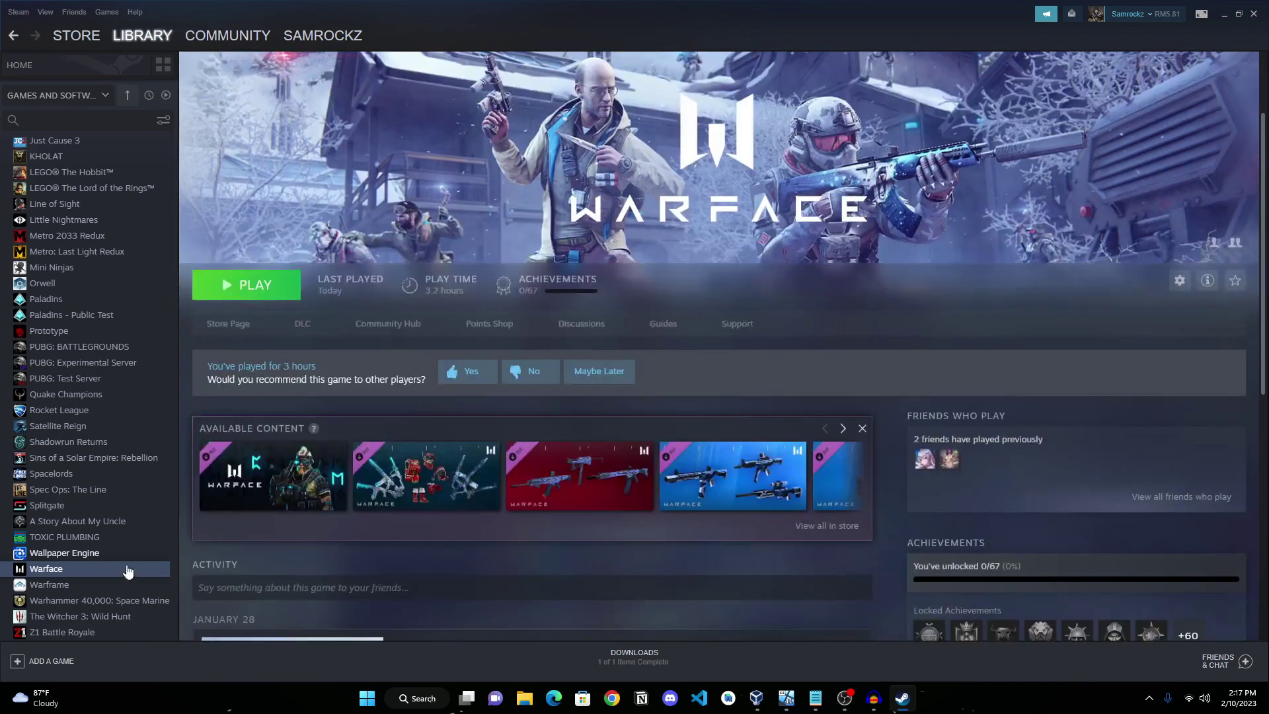
{"action": "scroll", "coordinate": [130, 575], "scroll_direction": "up", "scroll_amount": 1}
{"action": "scroll", "coordinate": [133, 604], "scroll_direction": "down", "scroll_amount": 2}
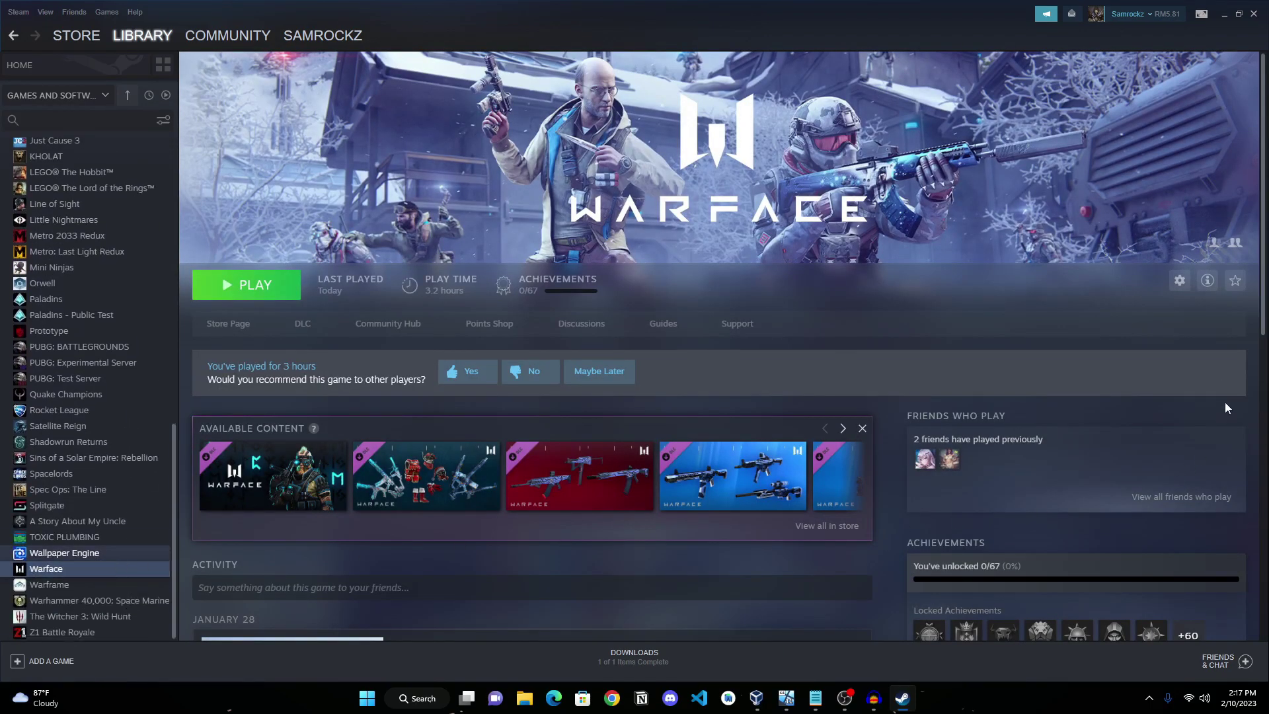
{"action": "right_click", "coordinate": [69, 567]}
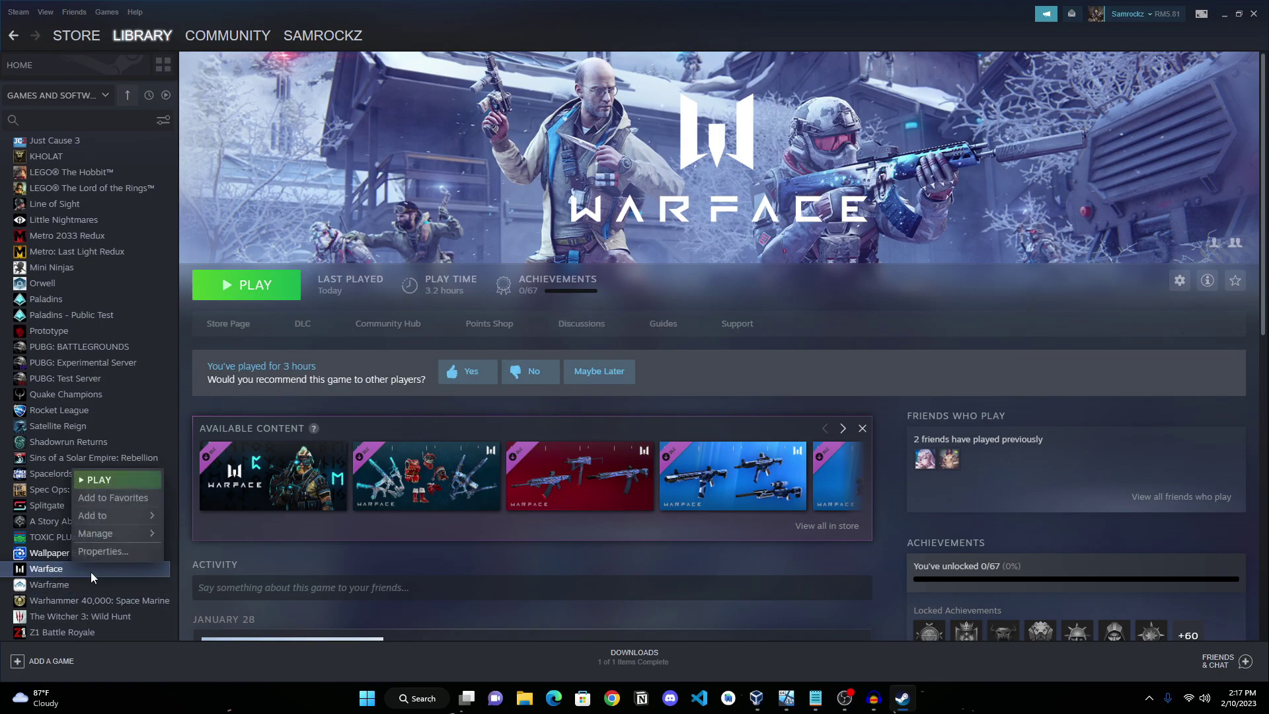
{"action": "left_click", "coordinate": [118, 550]}
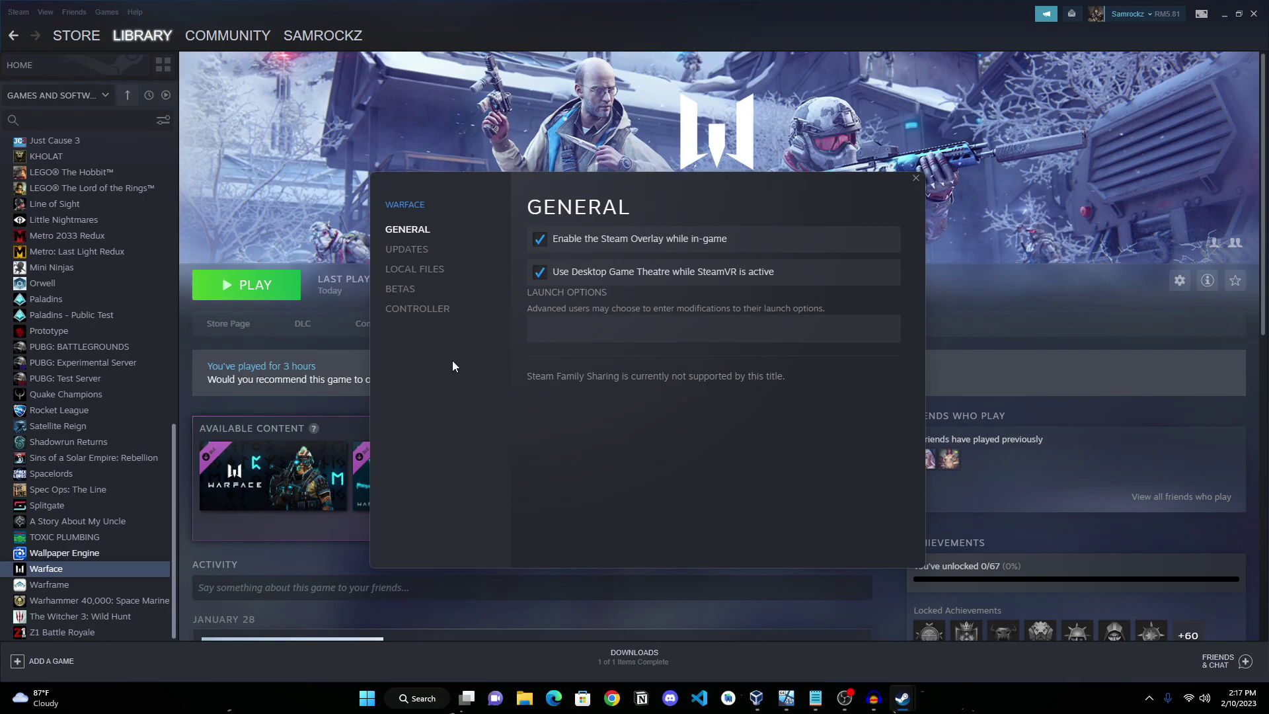
{"action": "left_click", "coordinate": [437, 269]}
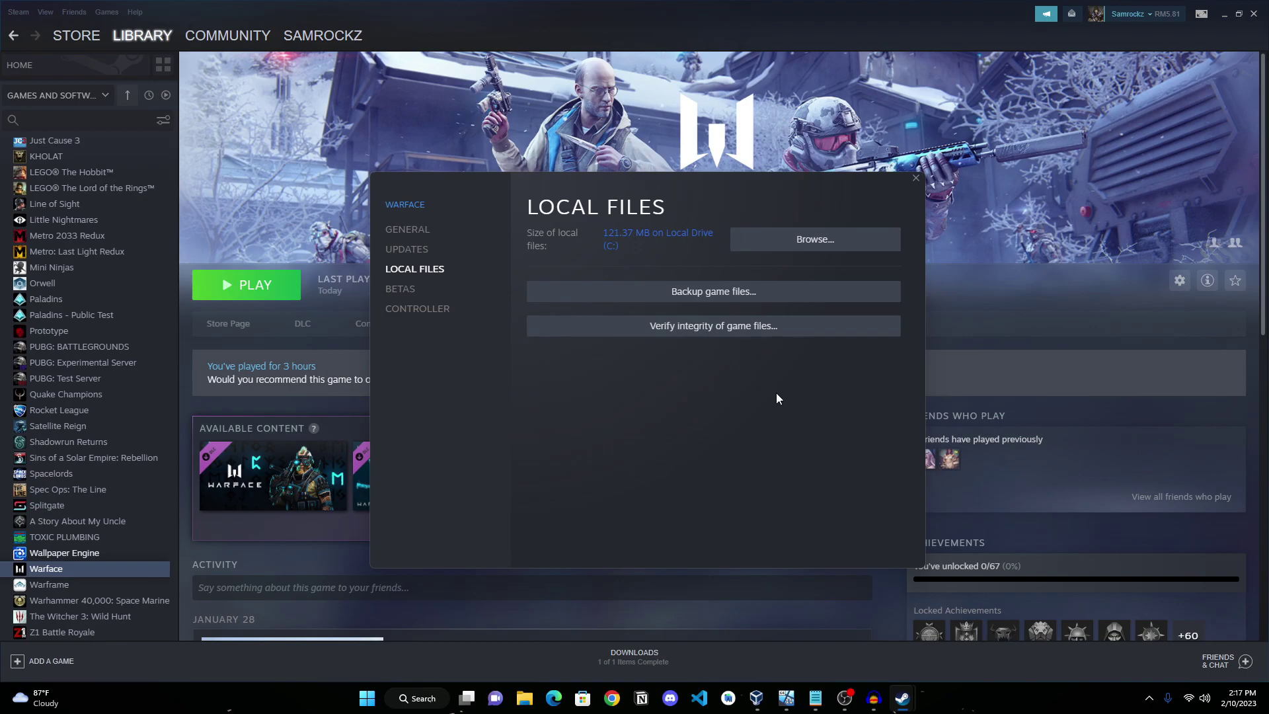
{"action": "left_click", "coordinate": [915, 179]}
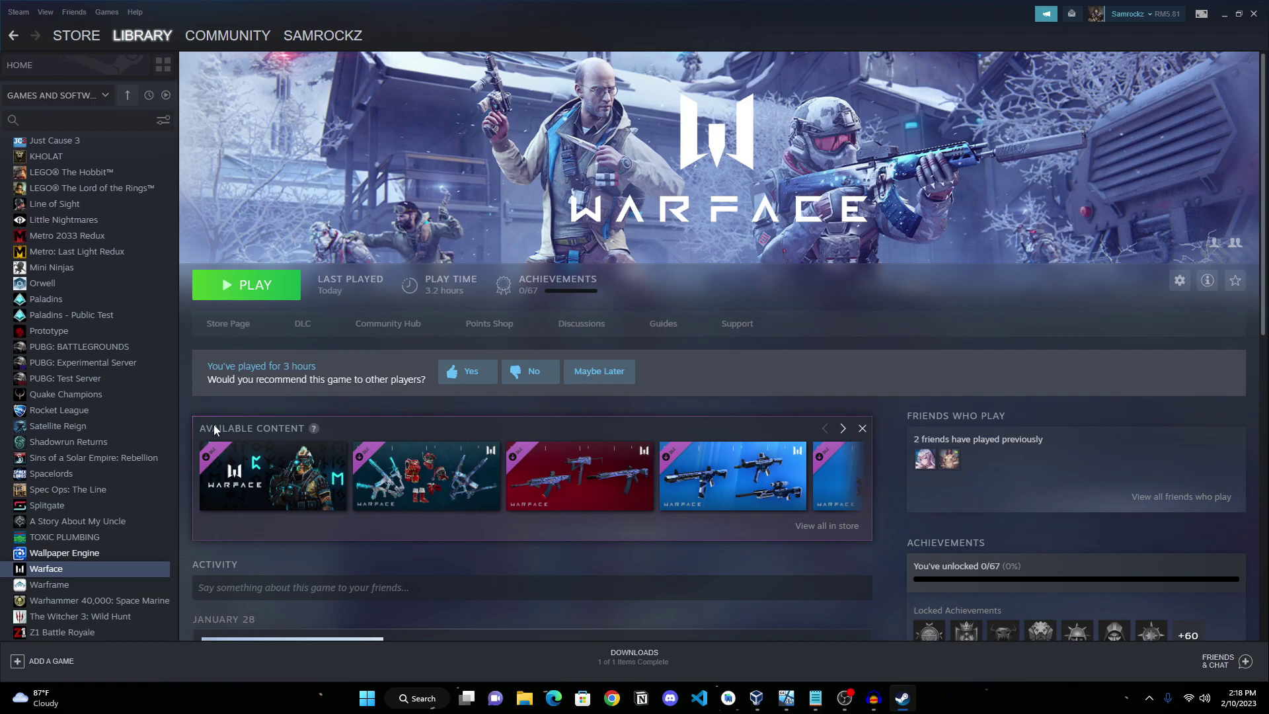
- View Warface's Manage options, including Uninstall, and dismiss them without choosing any
{"action": "right_click", "coordinate": [72, 568]}
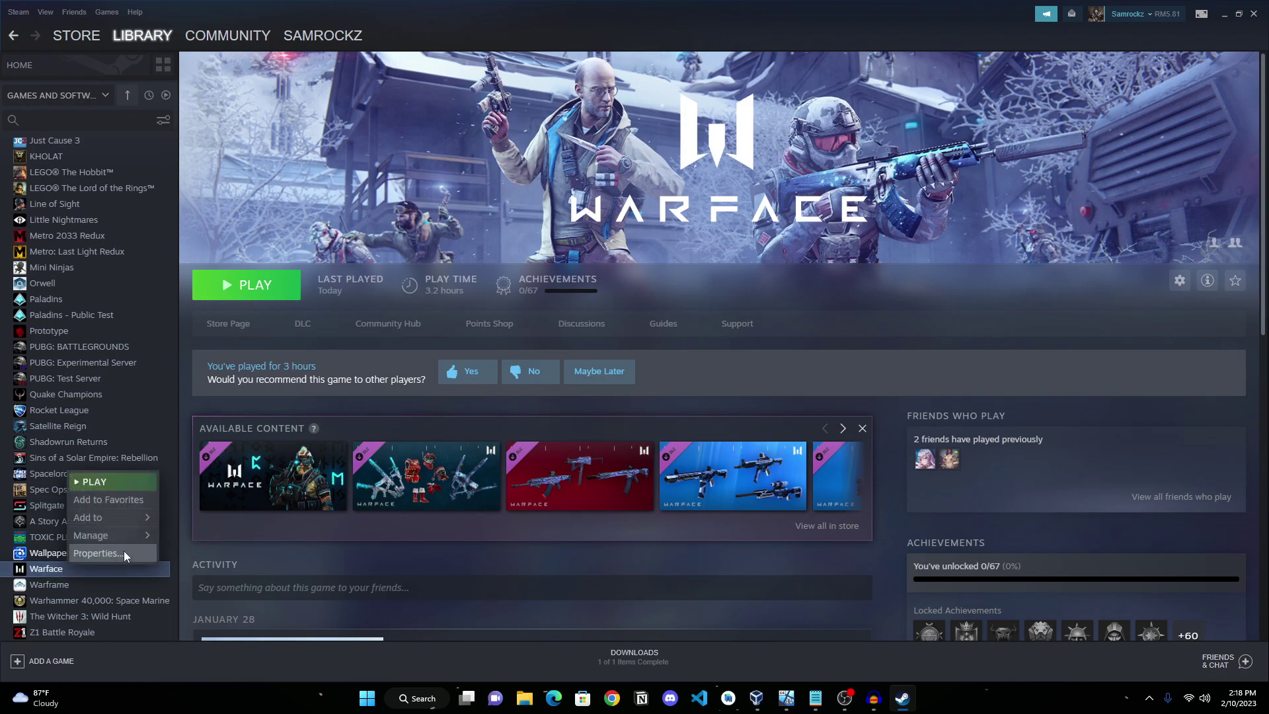
{"action": "mouse_move", "coordinate": [138, 542]}
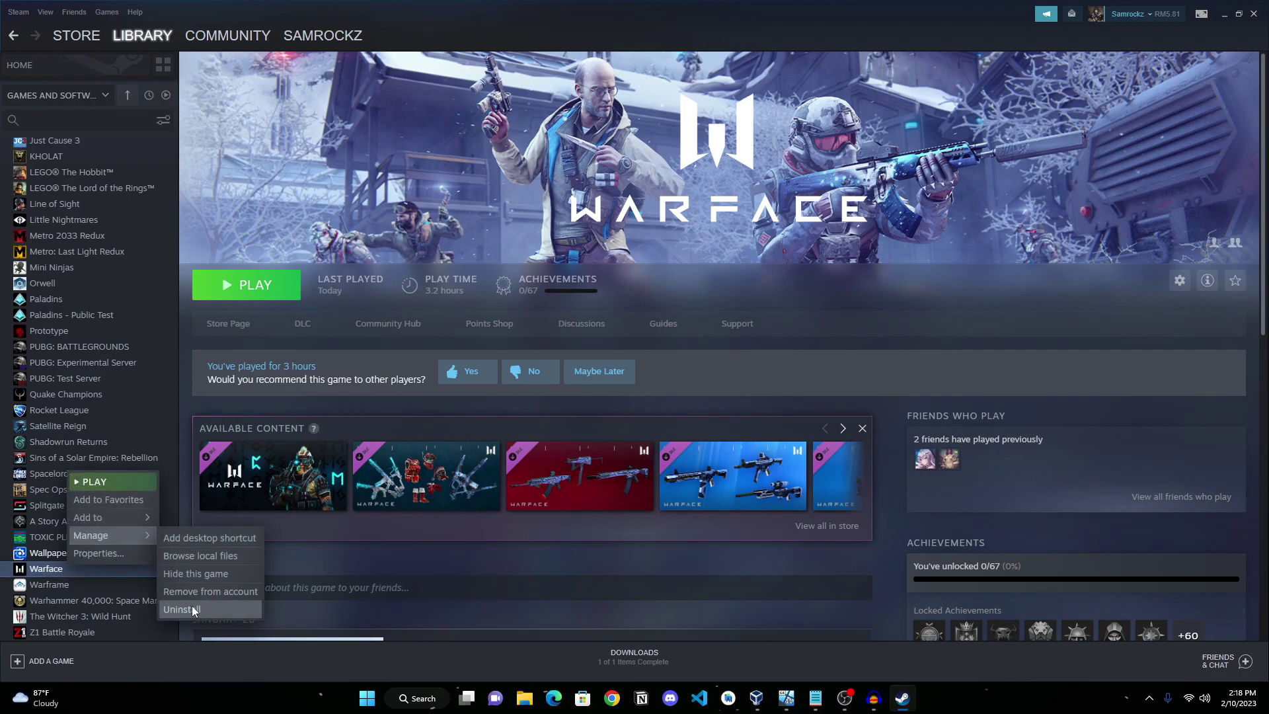
{"action": "left_click", "coordinate": [357, 277]}
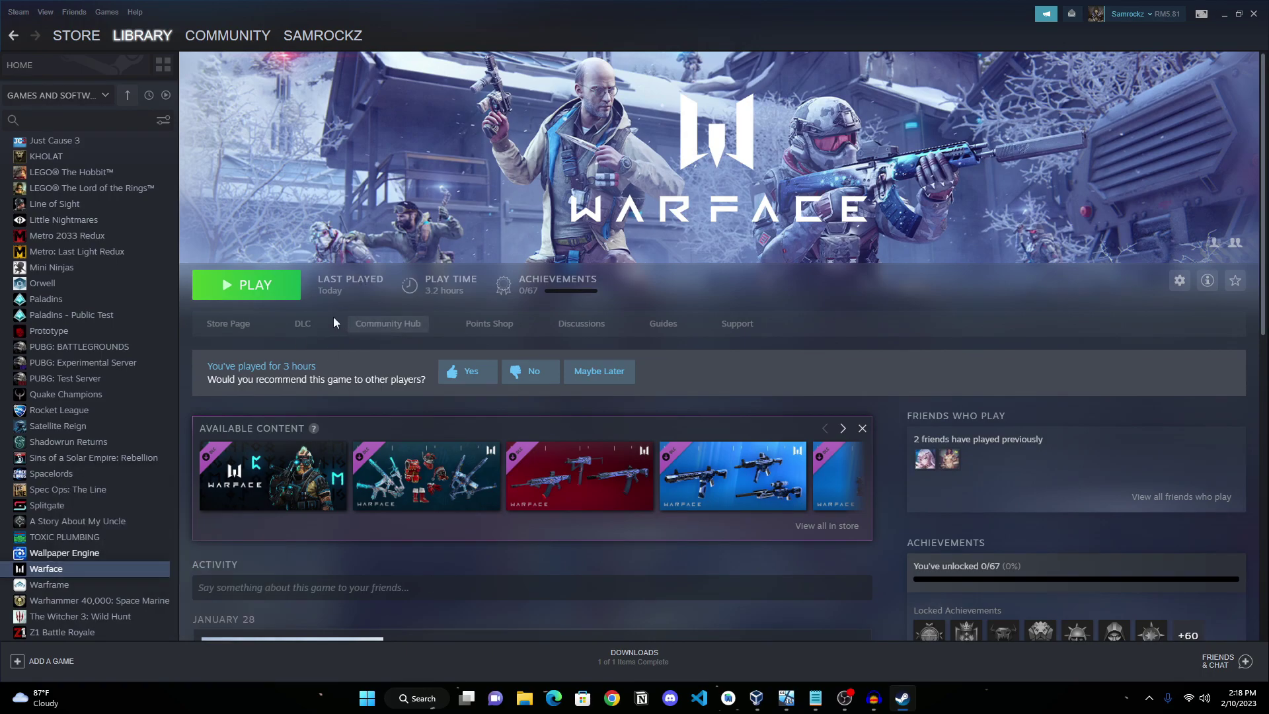